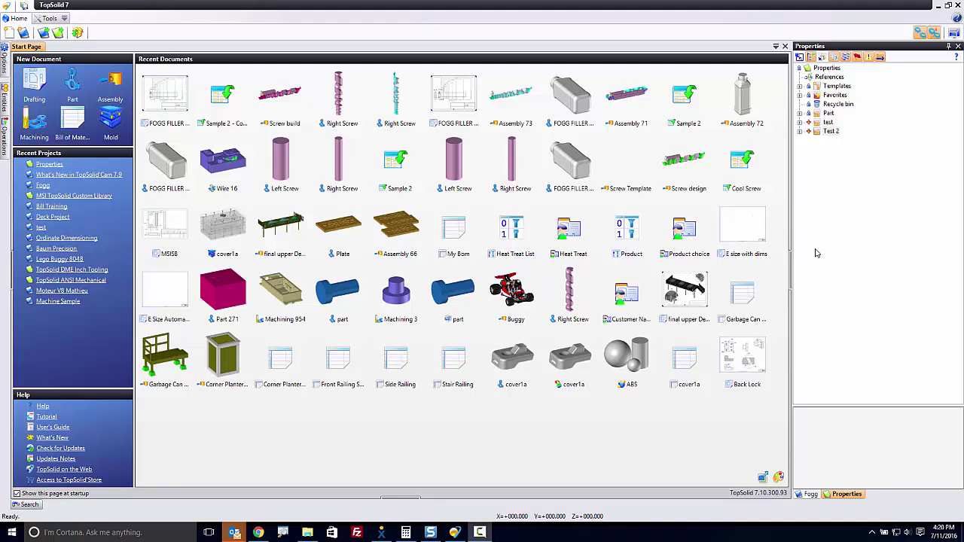
# - Create a folder named 'web demo' under the Properties project
pyautogui.rightClick(825, 67)
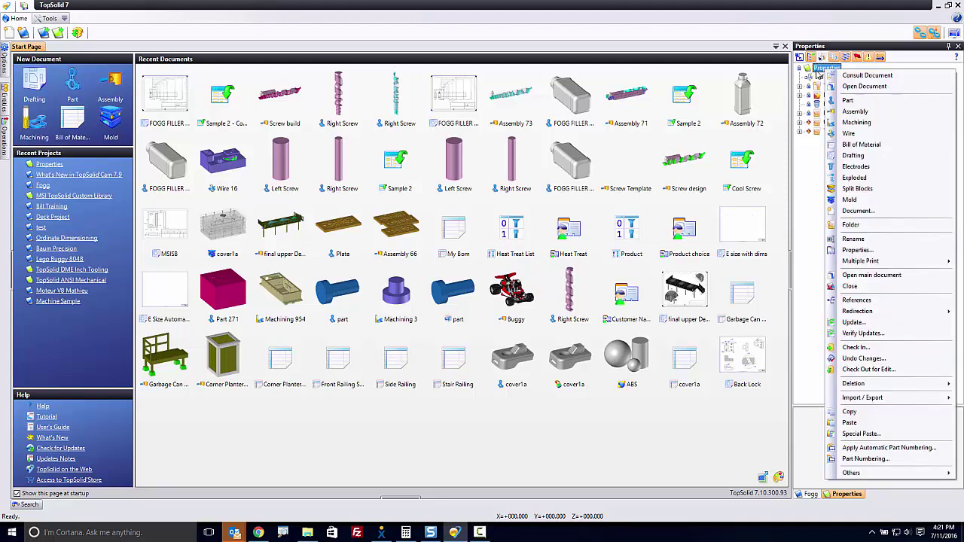
pyautogui.click(866, 224)
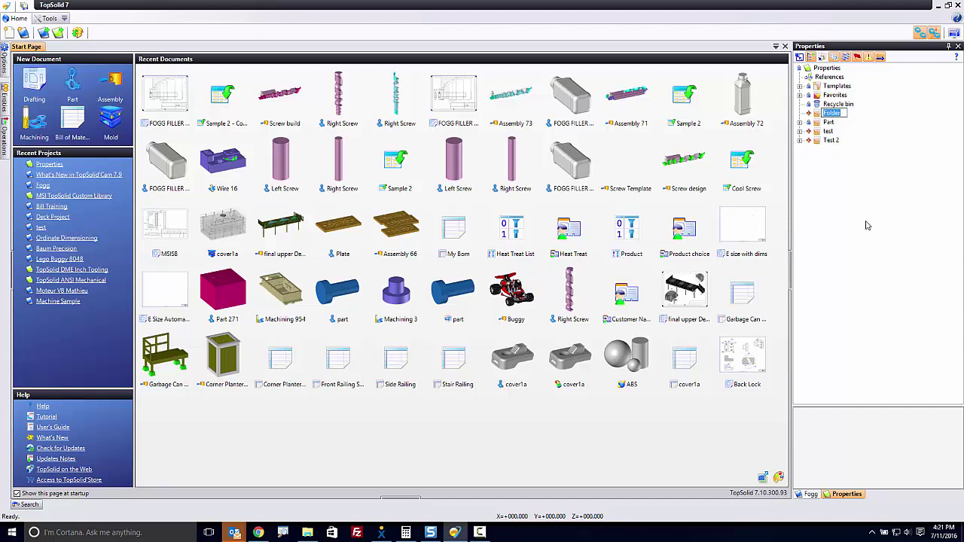
pyautogui.write('web demo')
pyautogui.press('Return')
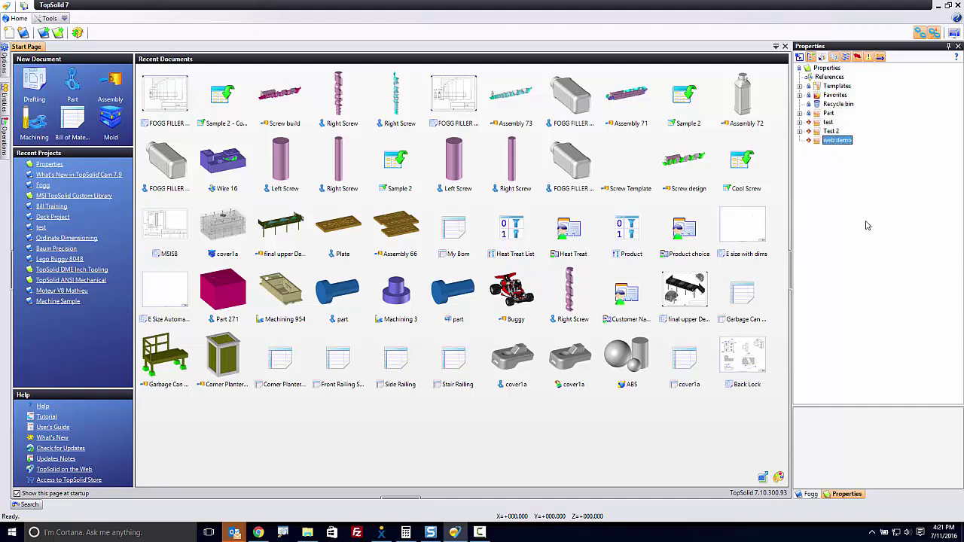
pyautogui.rightClick(826, 141)
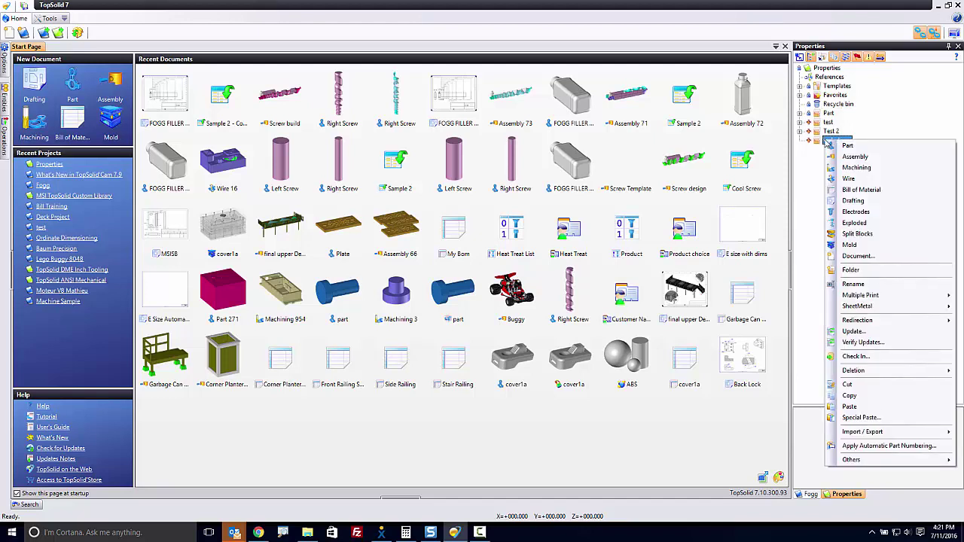
# - Create an Enumeration document in web demo named 'List of customers'
pyautogui.click(854, 256)
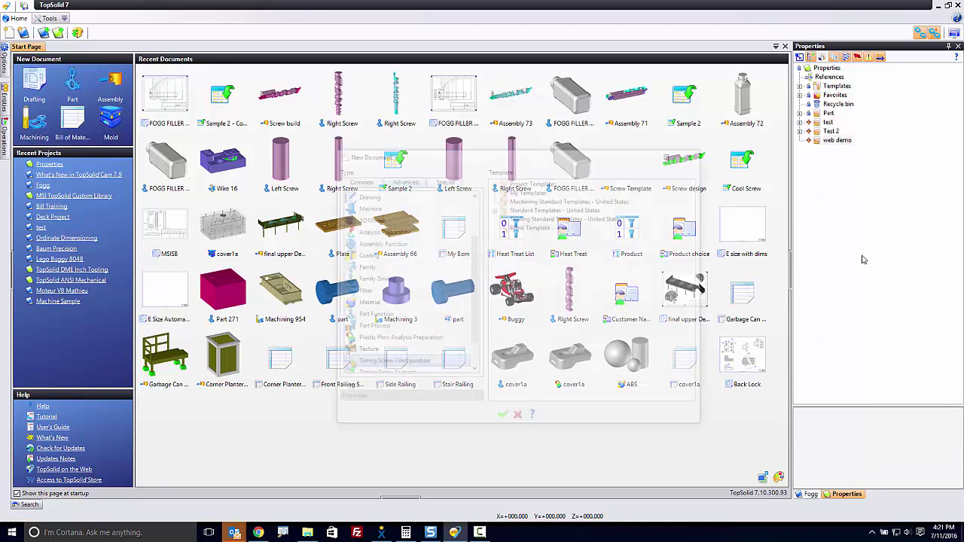
pyautogui.click(442, 180)
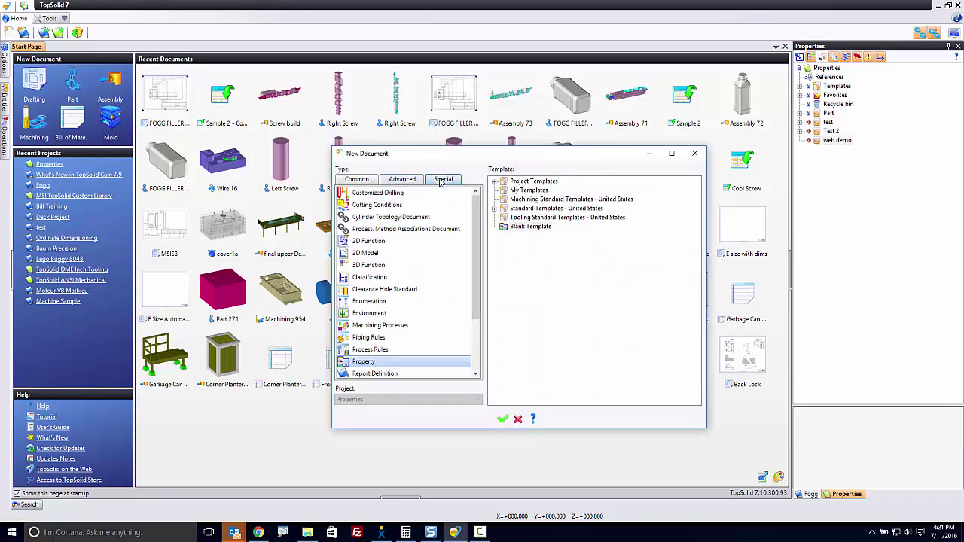
pyautogui.click(446, 302)
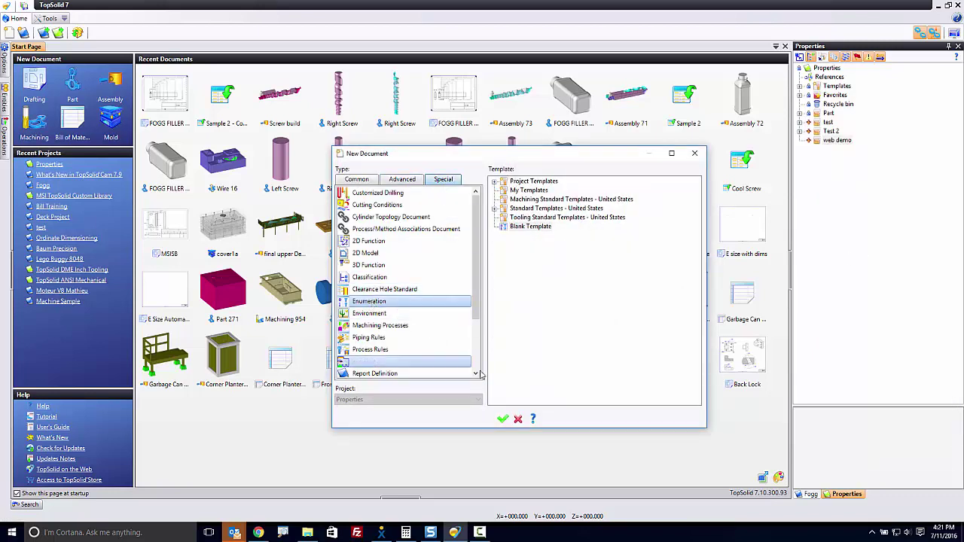
pyautogui.click(503, 420)
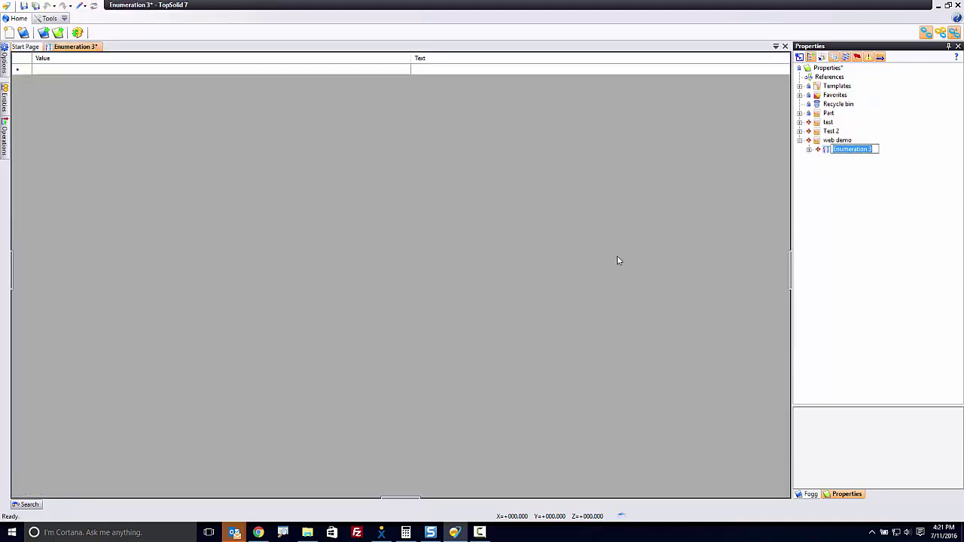
pyautogui.write('List of customers')
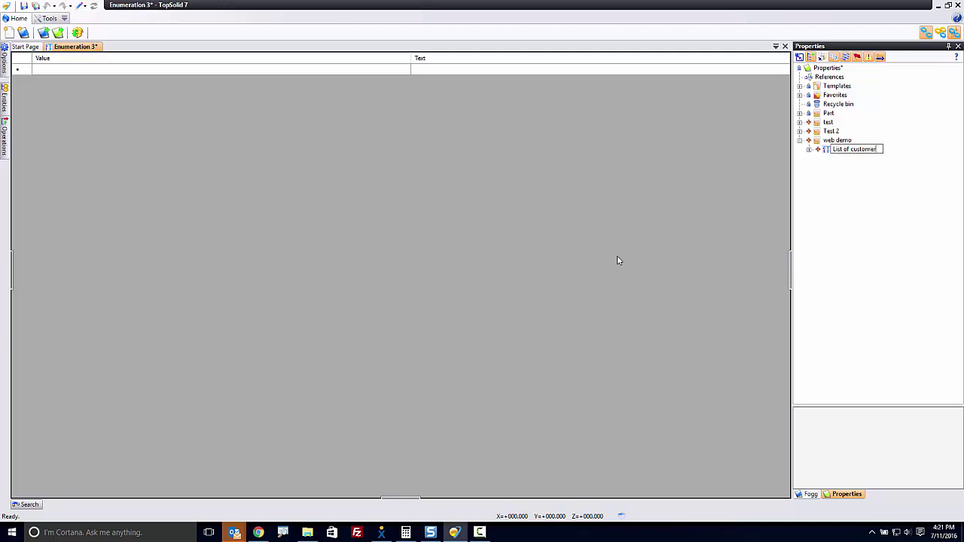
pyautogui.press('Return')
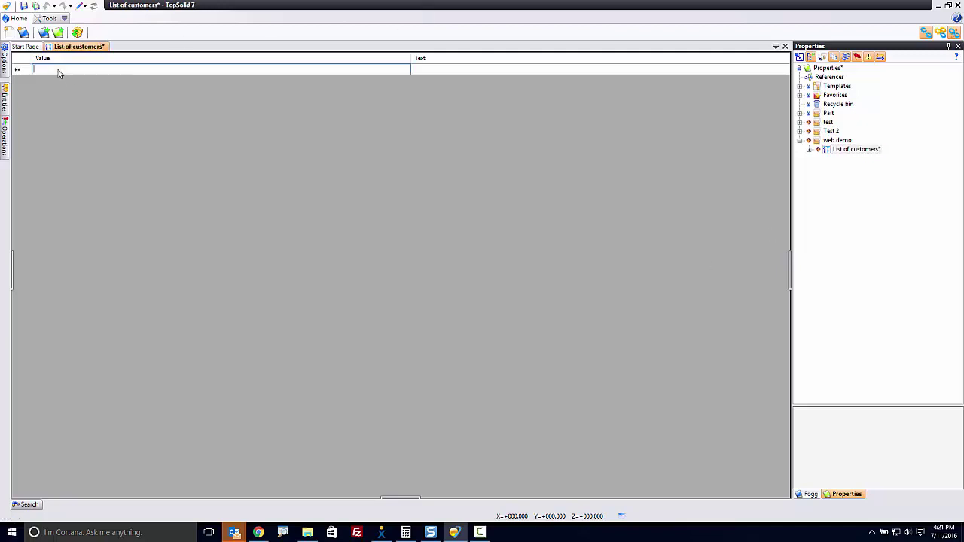
# - Enter the first customer entry: value 1, text 'Bob the builder'
pyautogui.click(61, 70)
pyautogui.write('1')
pyautogui.press('Tab')
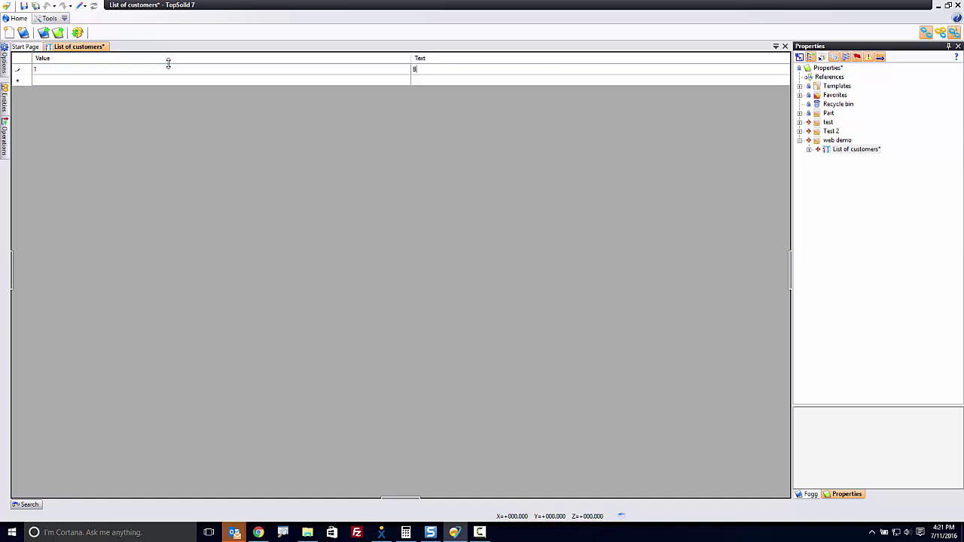
pyautogui.write('Bob the builder')
pyautogui.press('Return')
pyautogui.press('Tab')
# - Add entries 2 'Mighty Ducks' and 3 'Whos line is it anyway'
pyautogui.write('2')
pyautogui.press('Tab')
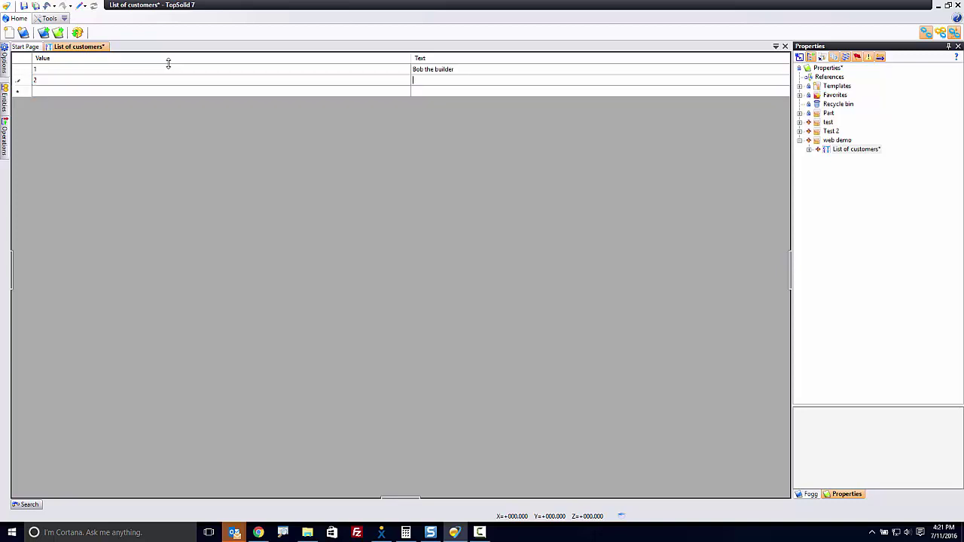
pyautogui.write('Mighty Ducks')
pyautogui.click(167, 63)
pyautogui.press('Down')
pyautogui.press('Down')
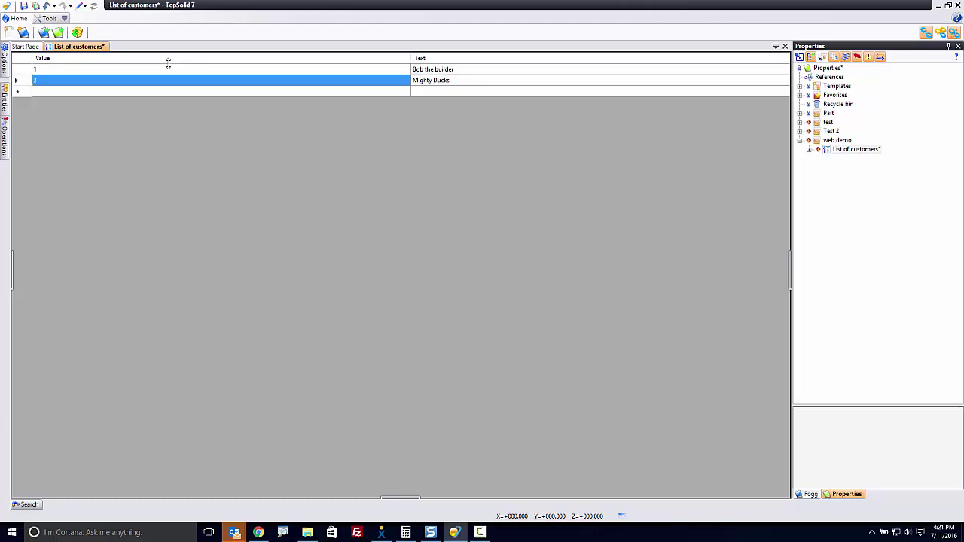
pyautogui.write('3')
pyautogui.press('Tab')
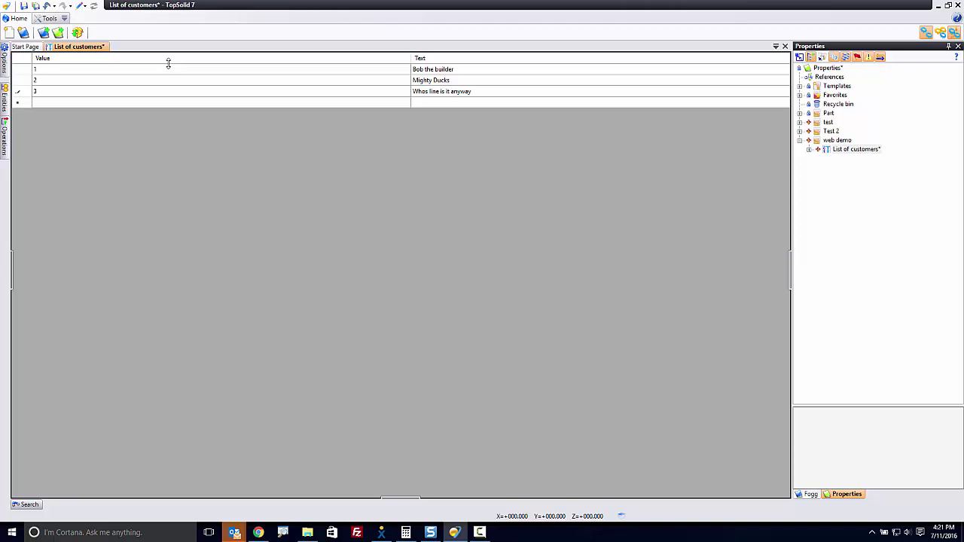
pyautogui.click(168, 64)
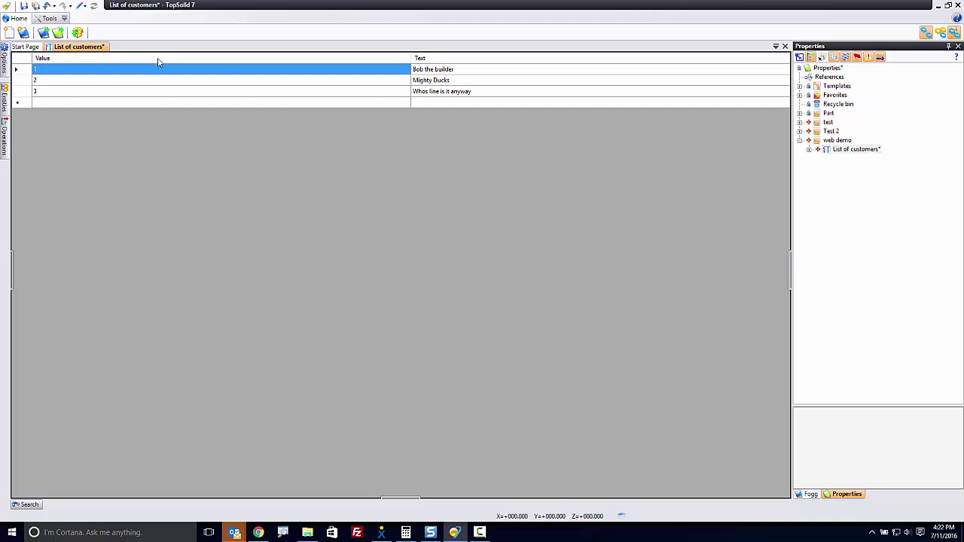
# - Close the customer list and create a new Property document in web demo, pinning Entities
pyautogui.click(99, 47)
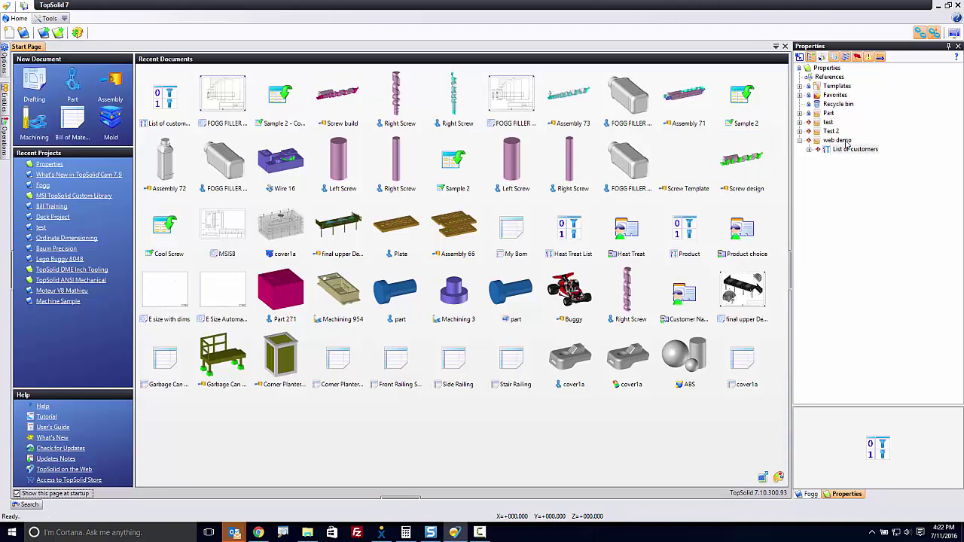
pyautogui.rightClick(836, 141)
pyautogui.click(865, 256)
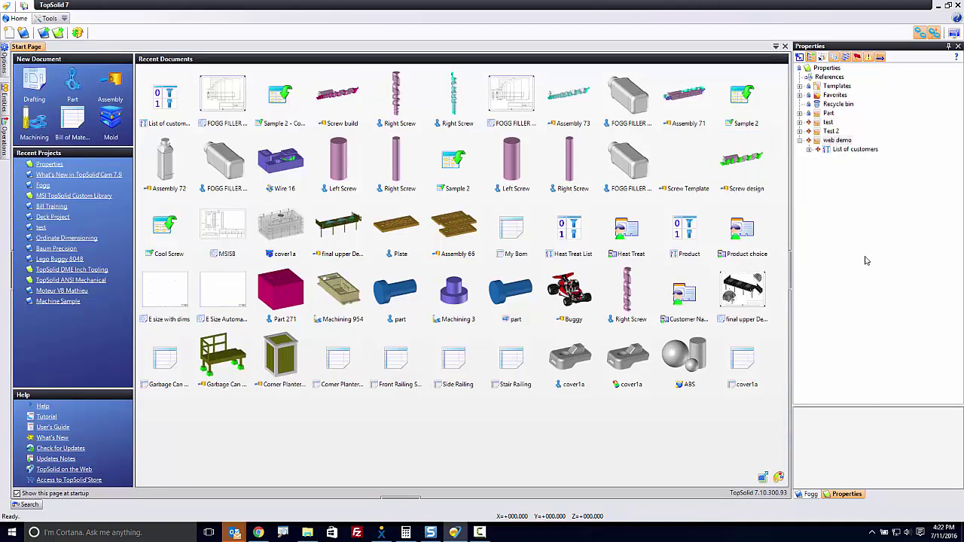
pyautogui.doubleClick(364, 362)
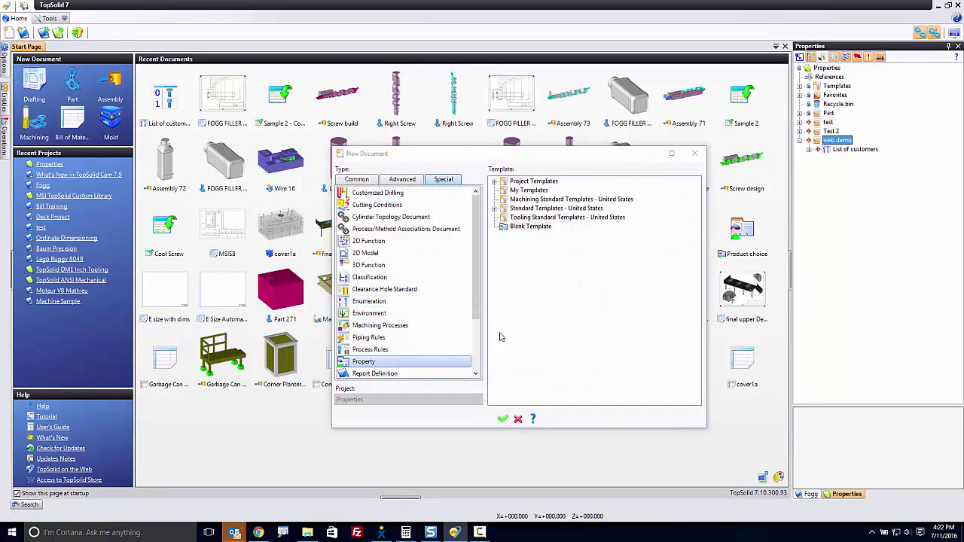
pyautogui.click(5, 94)
pyautogui.click(96, 46)
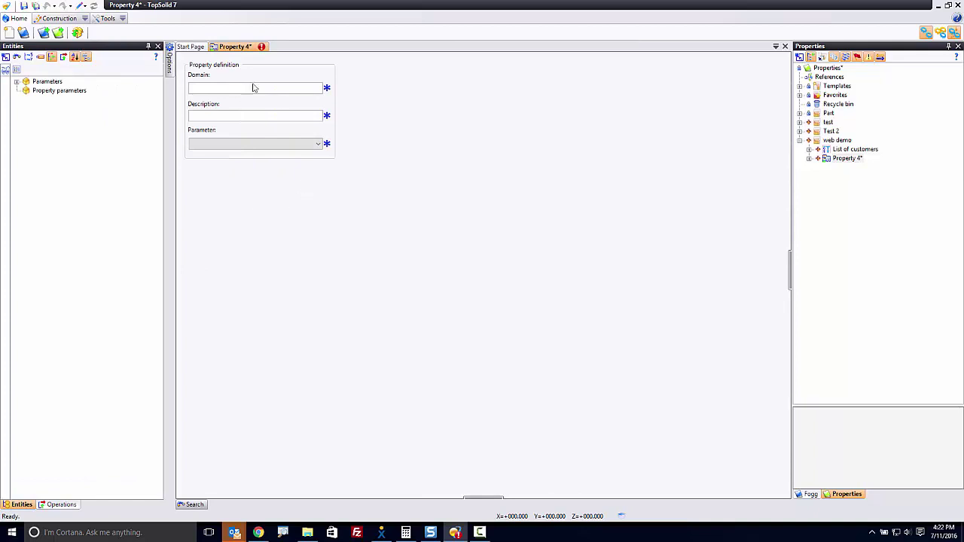
# - Set the property domain to 'Customer Choice' and description to 'List of my customers'
pyautogui.click(223, 88)
pyautogui.write('Cus')
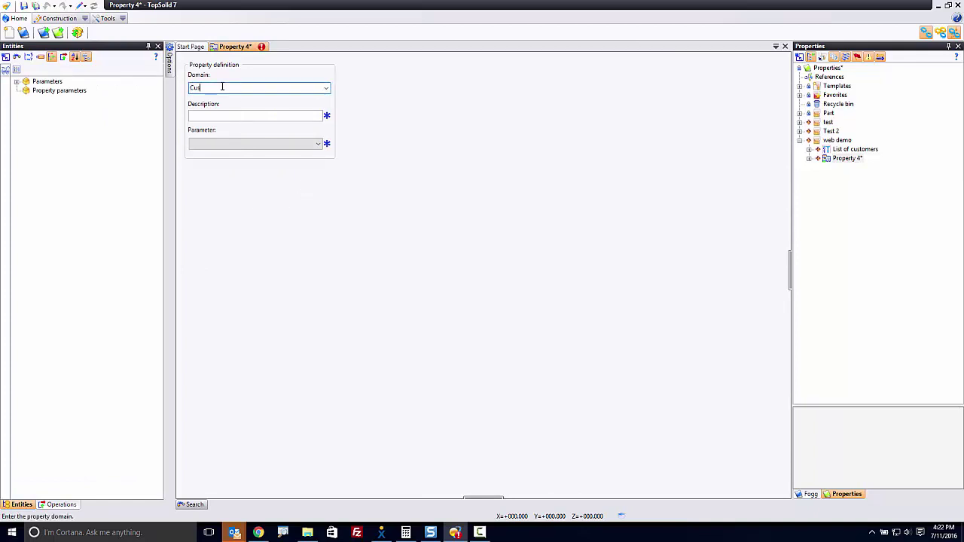
pyautogui.write('tomer Cooice')
pyautogui.press('Tab')
pyautogui.write('Li')
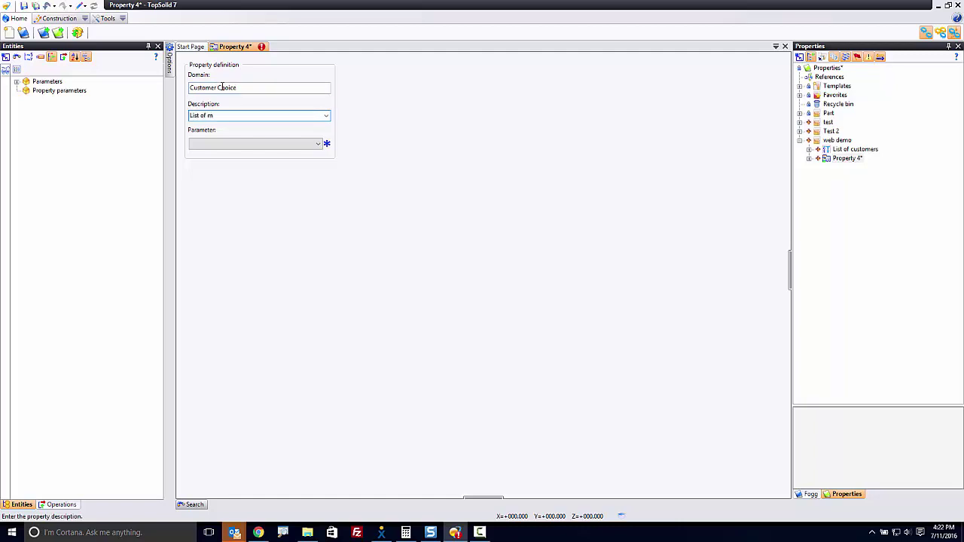
pyautogui.write('st of my customers')
# - Add a user enumeration parameter 'My Customers' of type List of customers, value Bob the builder
pyautogui.click(60, 18)
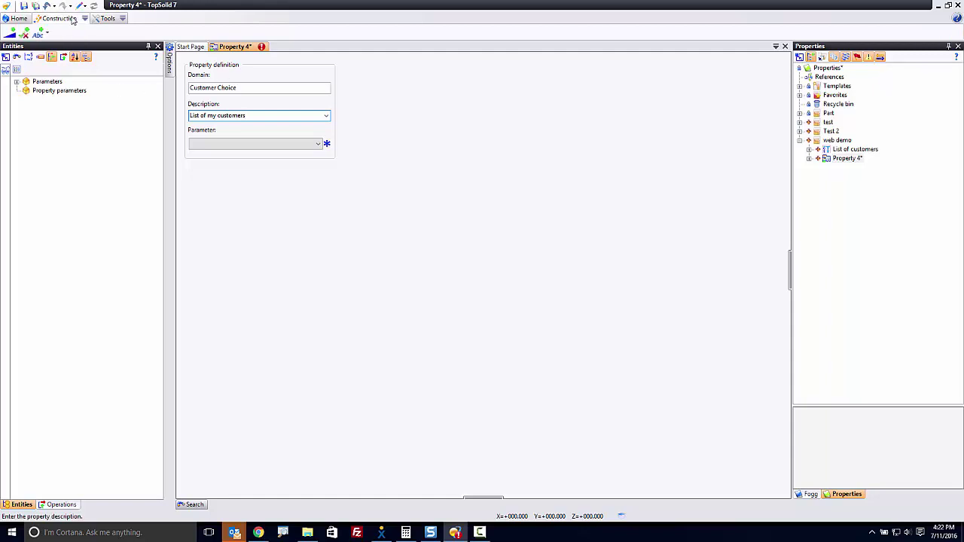
pyautogui.click(83, 19)
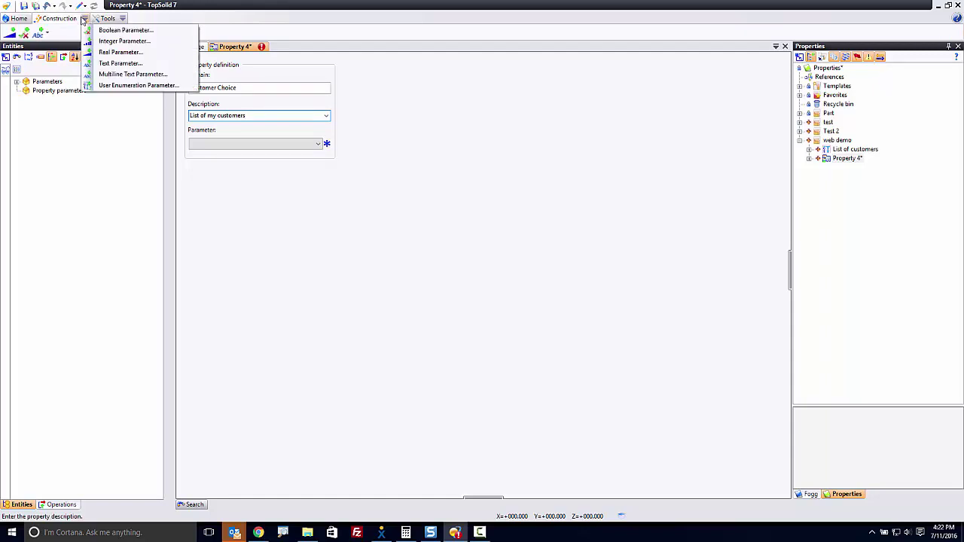
pyautogui.click(125, 85)
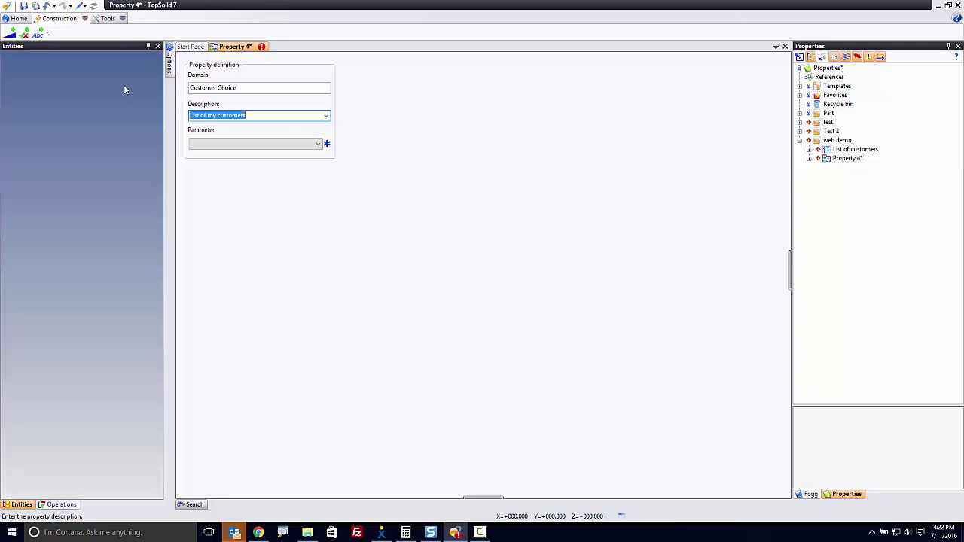
pyautogui.click(146, 100)
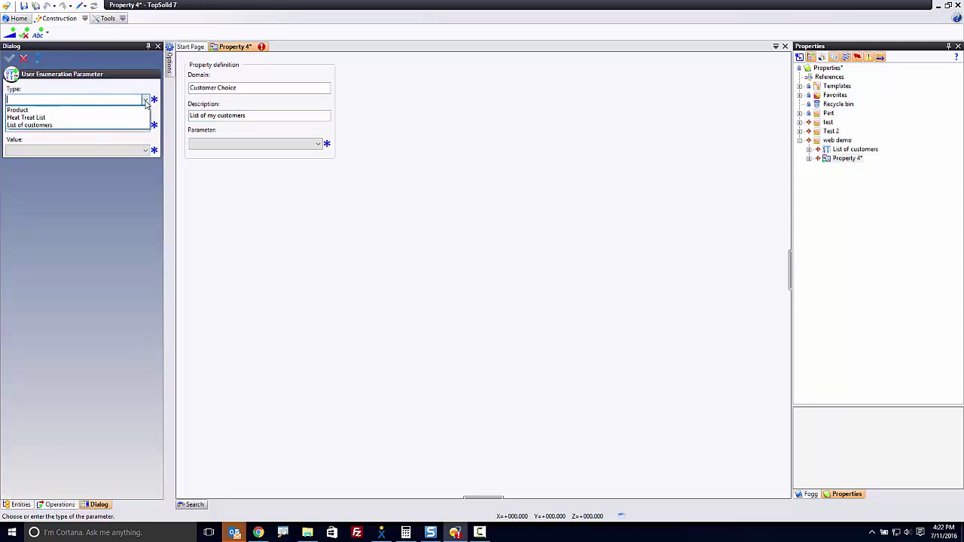
pyautogui.click(103, 125)
pyautogui.click(118, 128)
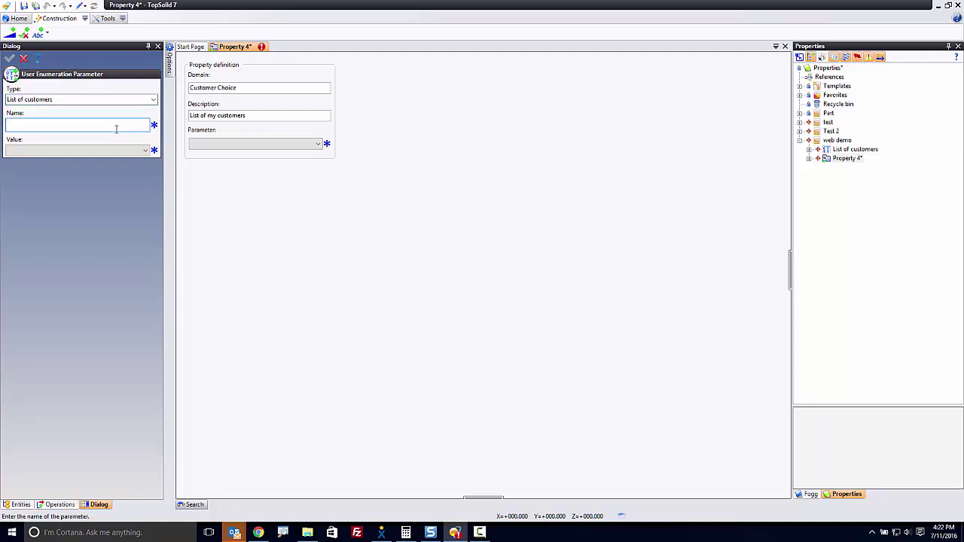
pyautogui.write('M')
pyautogui.press('BackSpace')
pyautogui.write('My Customers')
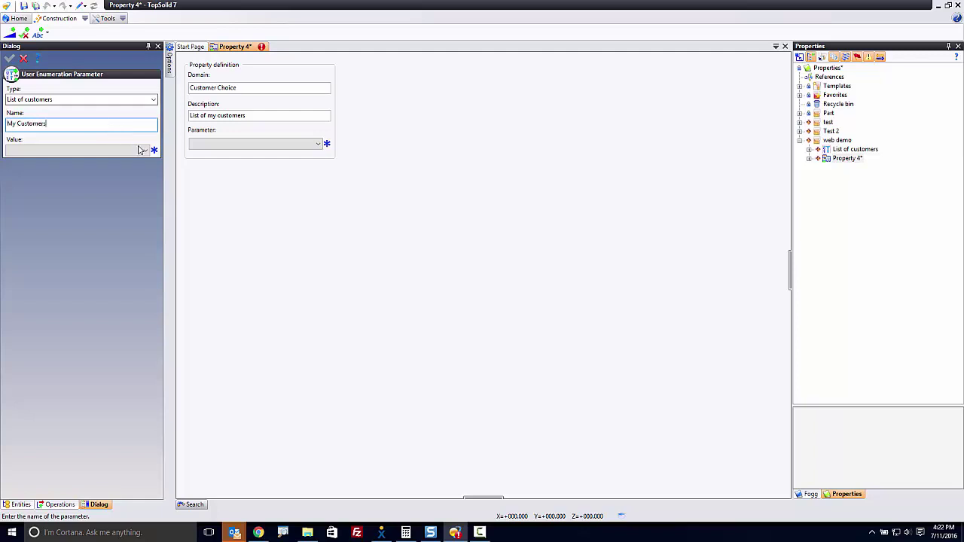
pyautogui.click(145, 150)
pyautogui.click(30, 160)
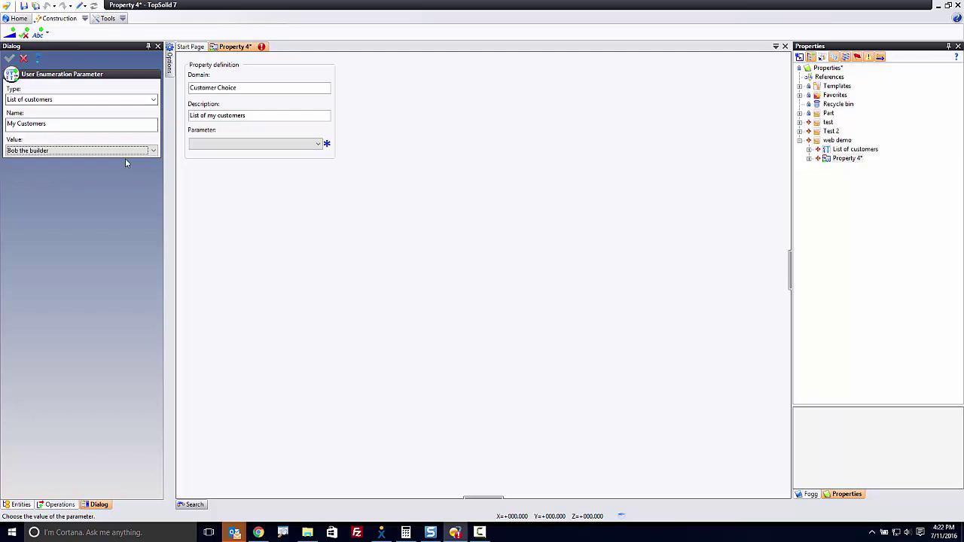
# - Confirm the parameter and set the property's Parameter to My Customers
pyautogui.click(9, 58)
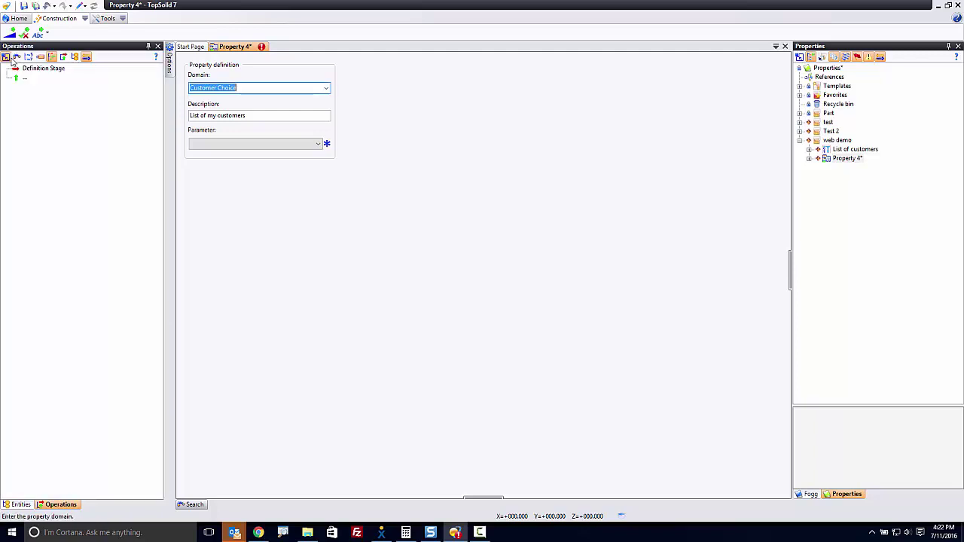
pyautogui.click(272, 146)
pyautogui.click(266, 154)
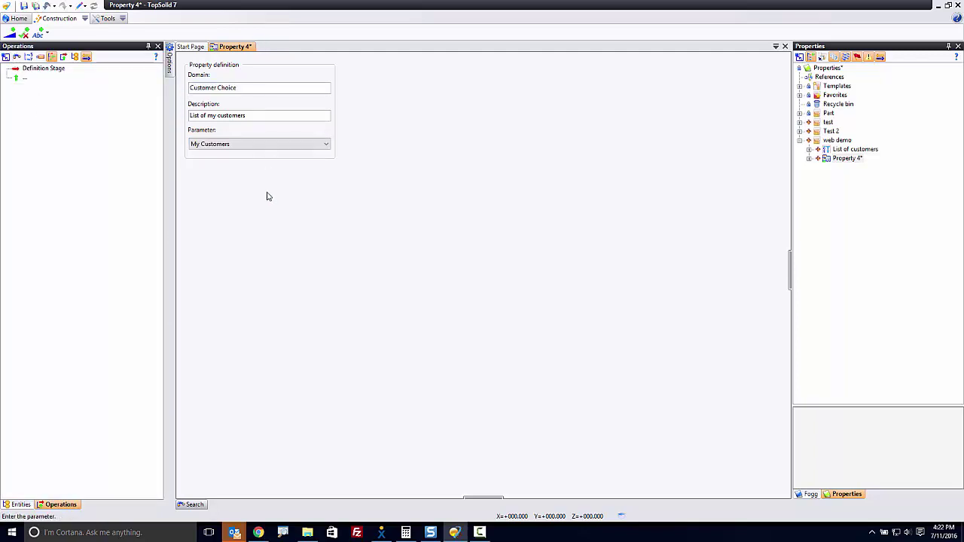
# - Rename the property document to 'My Customers' and save it
pyautogui.click(843, 158)
pyautogui.click(843, 158)
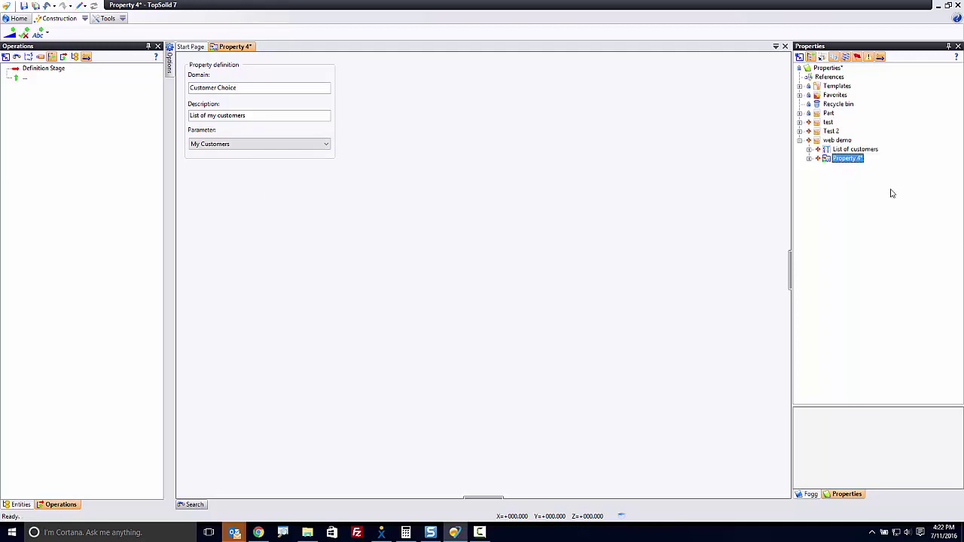
pyautogui.write('My Customers')
pyautogui.press('Return')
pyautogui.hotkey('ctrl', 's')
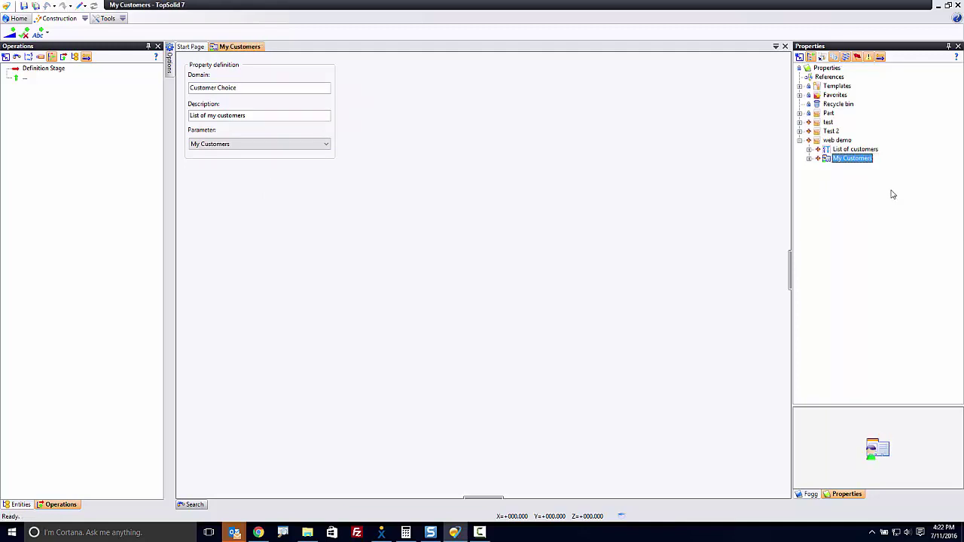
# - Close the property document and create a new part, Part 274, in web demo
pyautogui.click(252, 47)
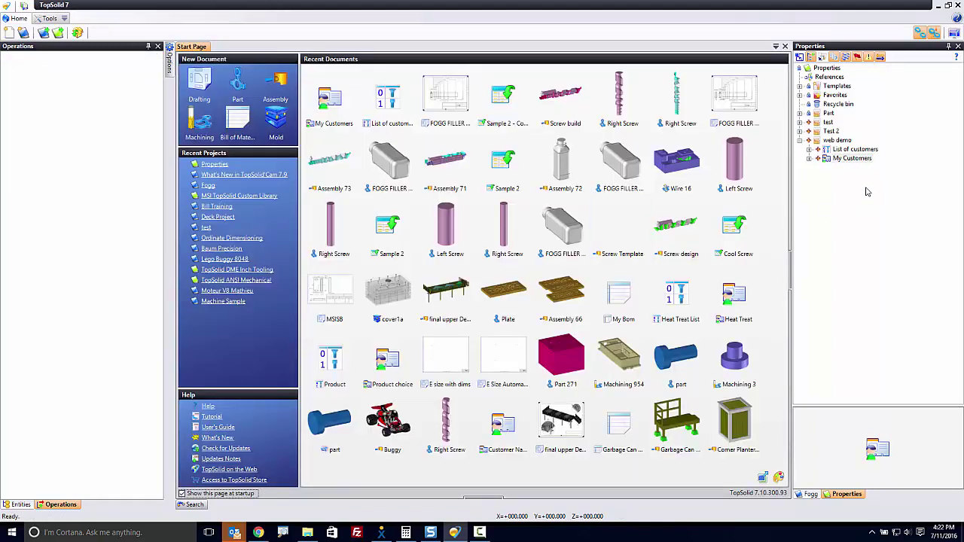
pyautogui.rightClick(839, 141)
pyautogui.click(853, 148)
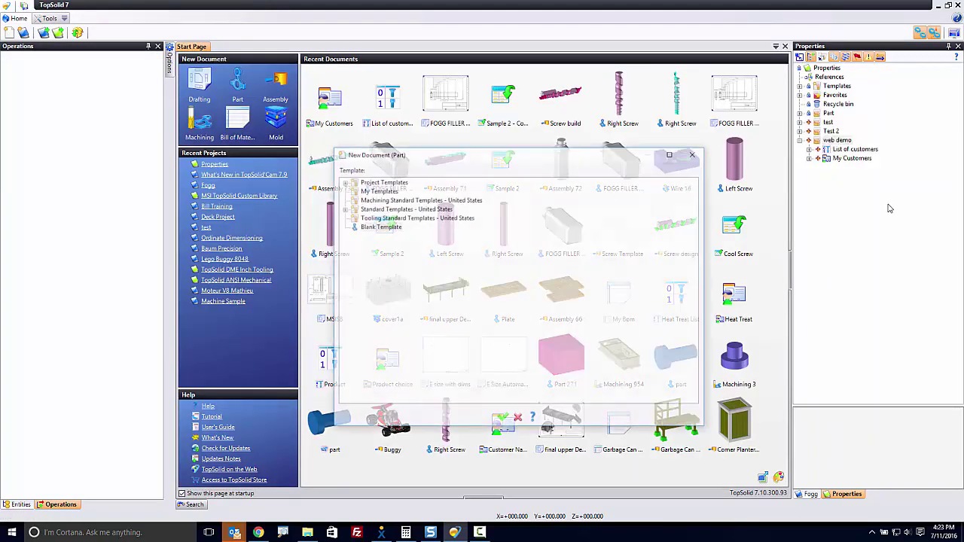
pyautogui.click(503, 420)
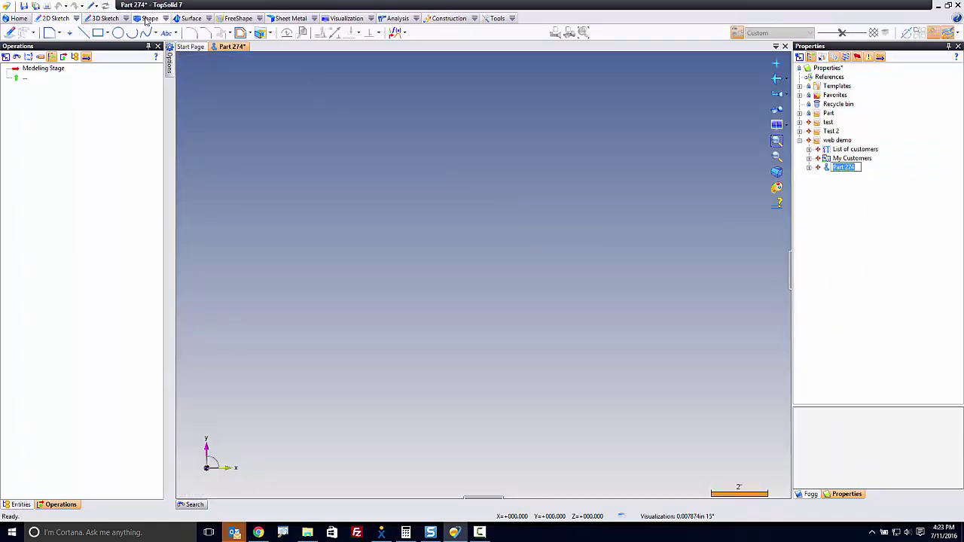
# - Expand Parameters and System Parameters in the part's Entities tree
pyautogui.click(22, 504)
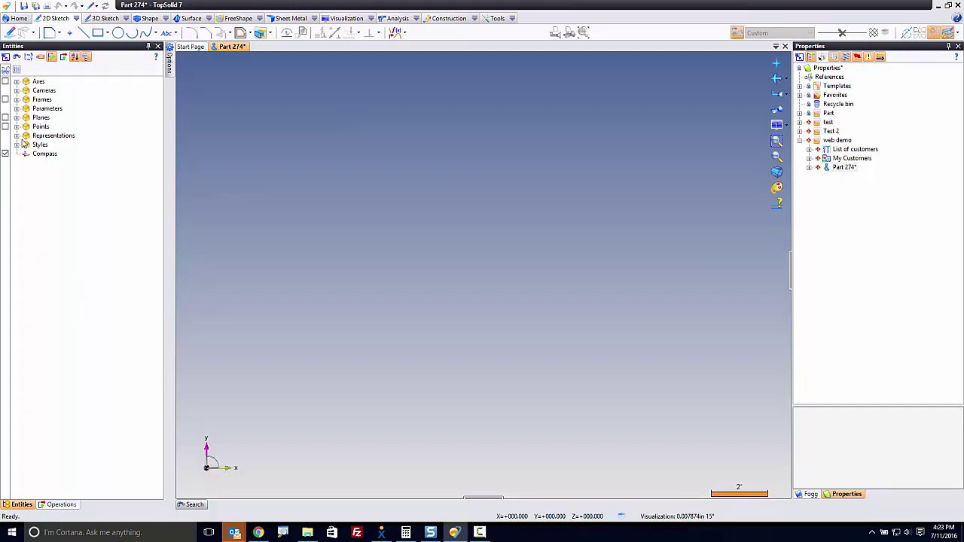
pyautogui.click(17, 109)
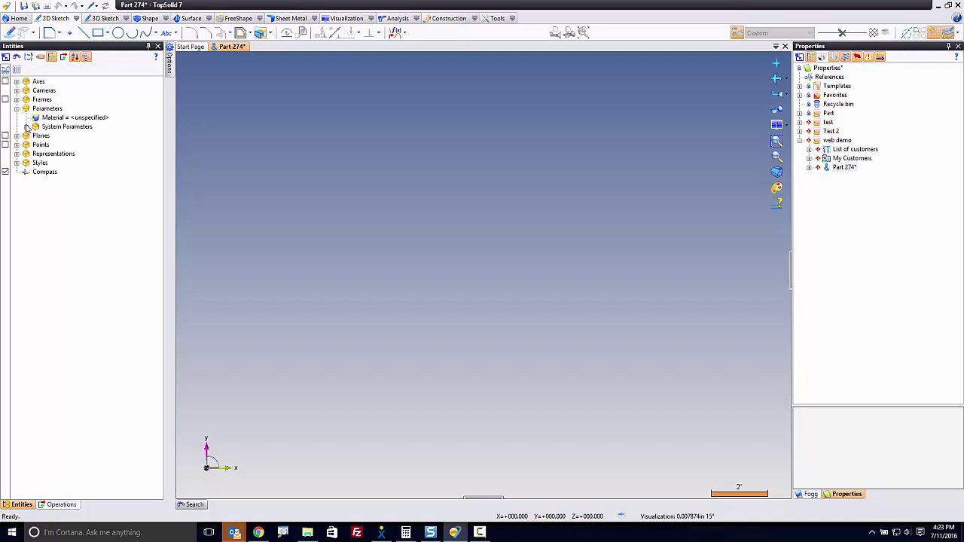
pyautogui.click(26, 127)
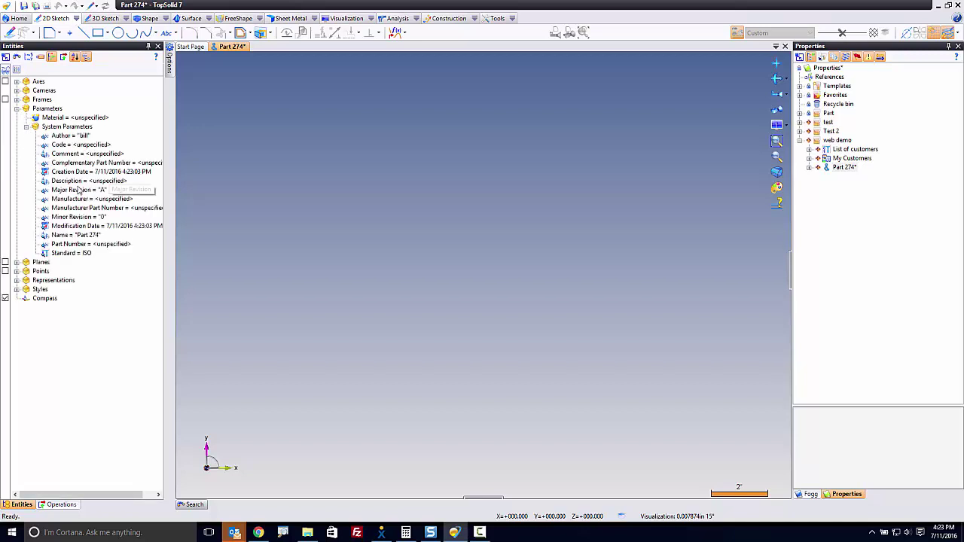
# - Add a User Property to Part 274 based on the My Customers property document
pyautogui.click(474, 19)
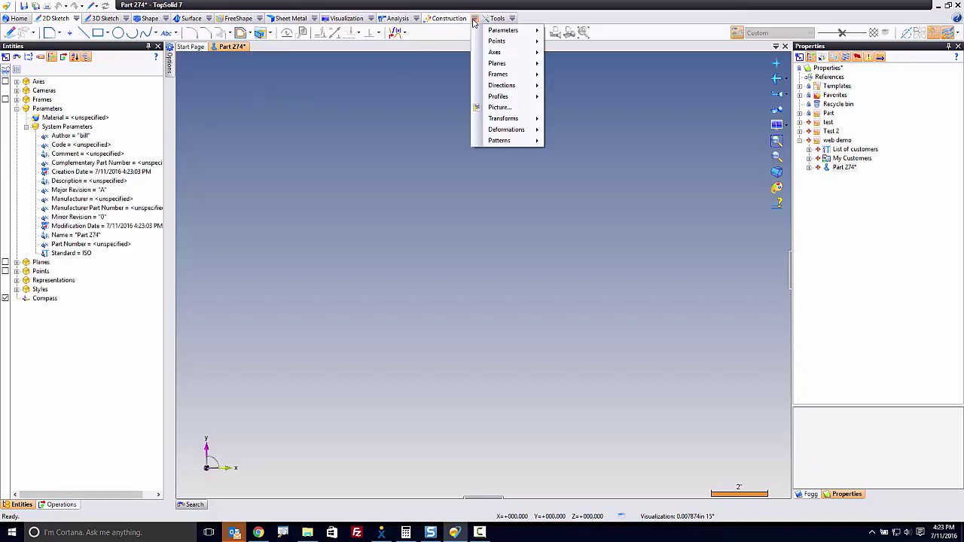
pyautogui.moveTo(504, 30)
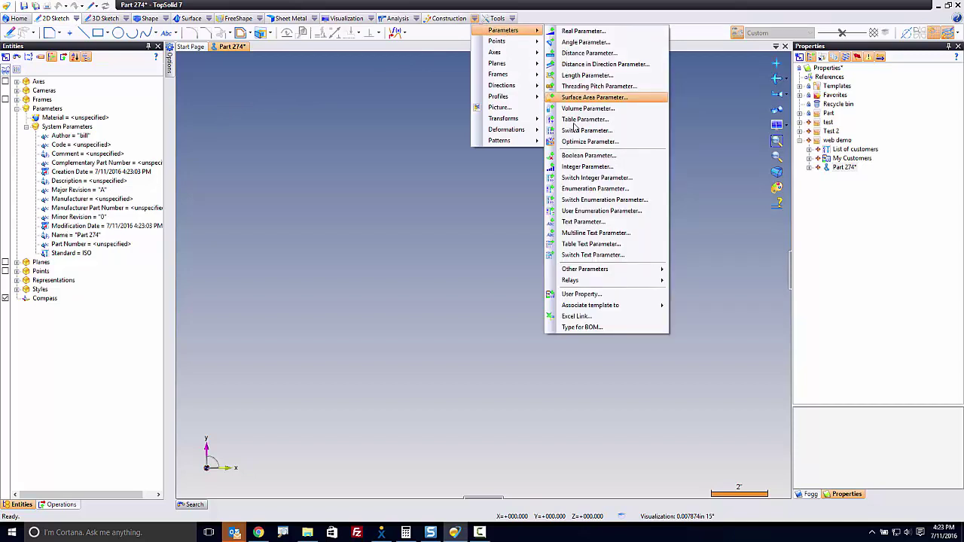
pyautogui.click(603, 295)
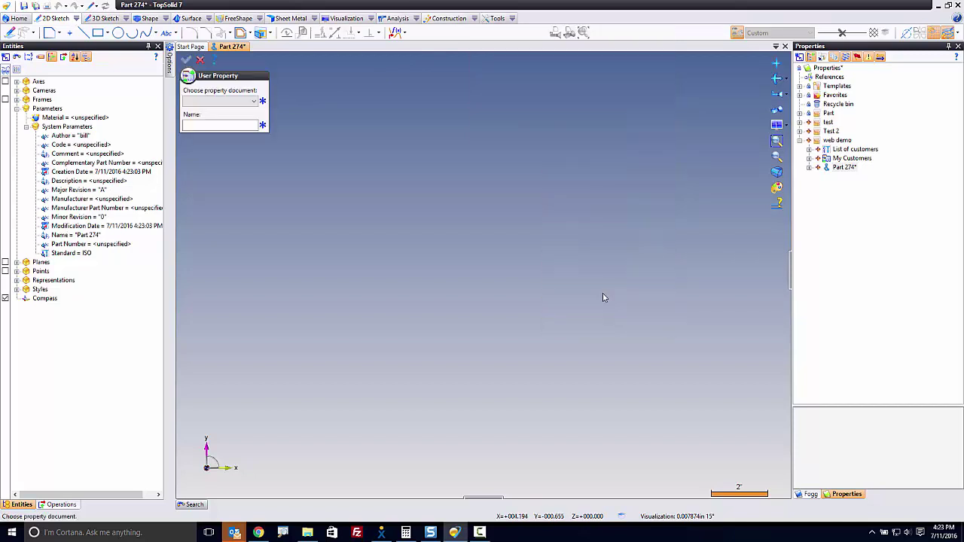
pyautogui.click(256, 101)
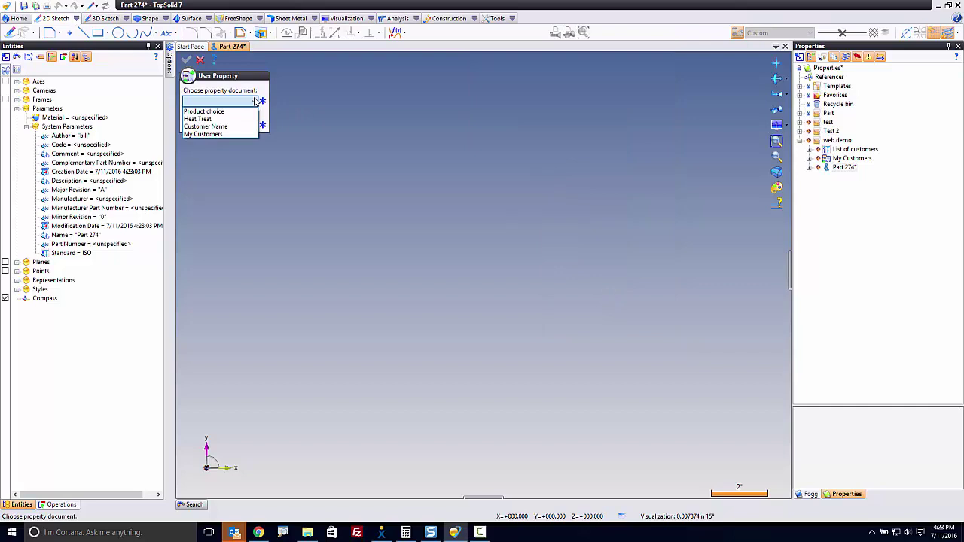
pyautogui.click(224, 132)
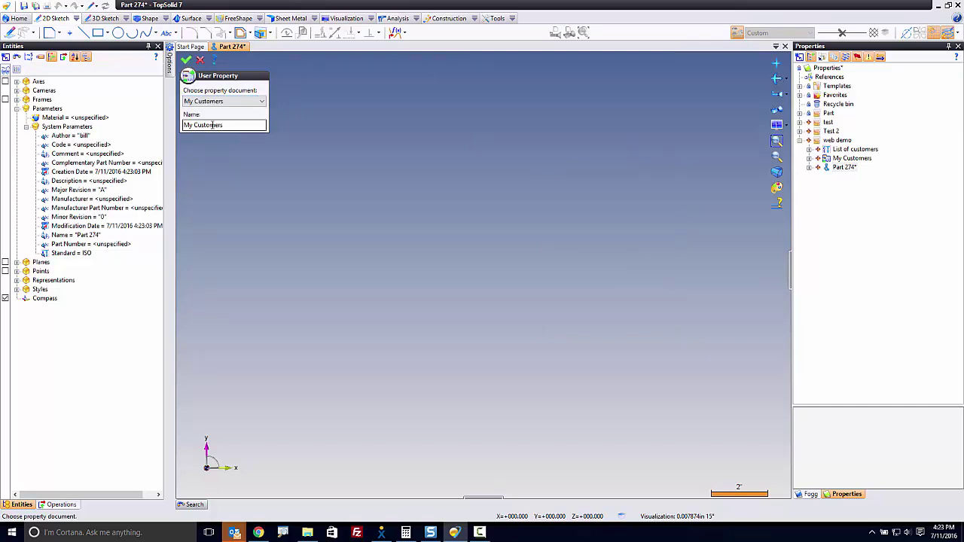
pyautogui.click(211, 125)
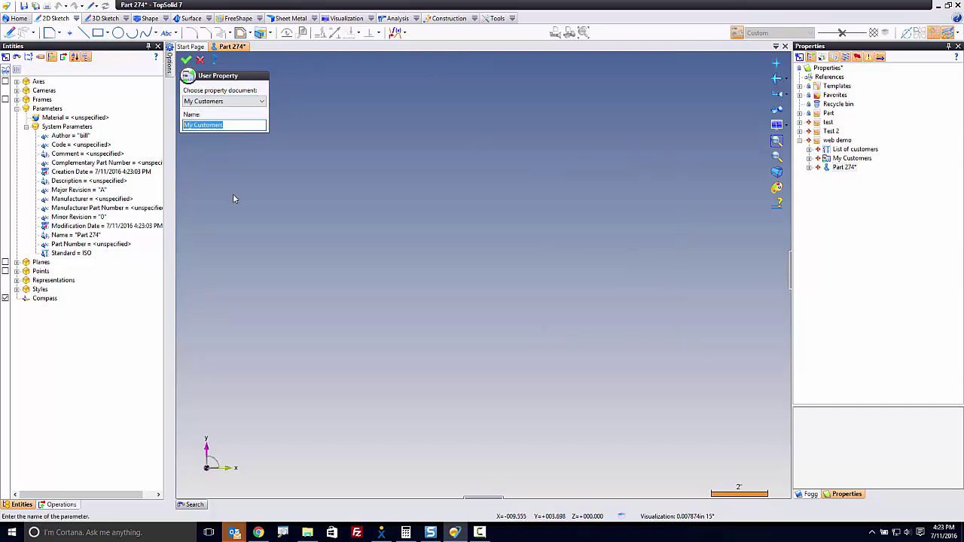
pyautogui.click(185, 62)
# - Set the user property value to Mighty Ducks and confirm
pyautogui.click(216, 150)
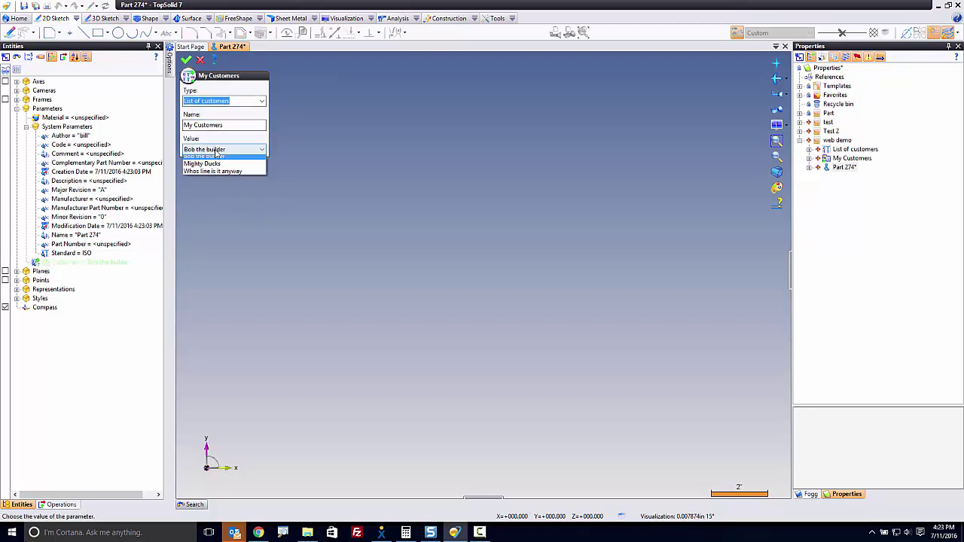
pyautogui.click(217, 163)
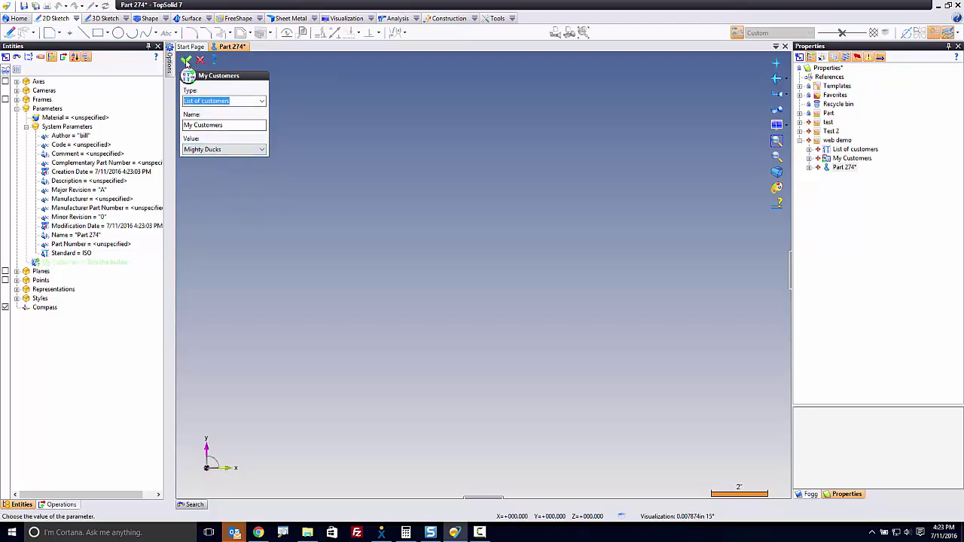
pyautogui.click(186, 63)
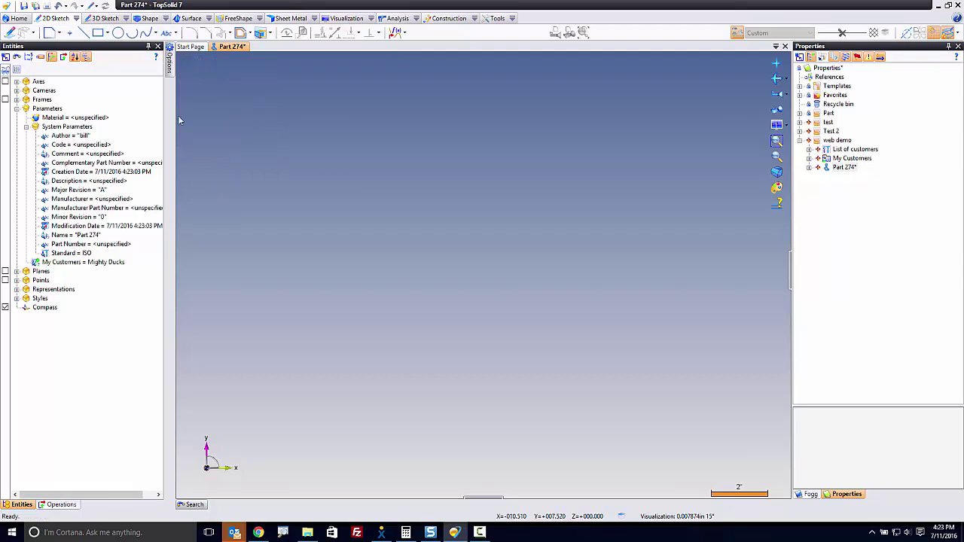
pyautogui.click(49, 264)
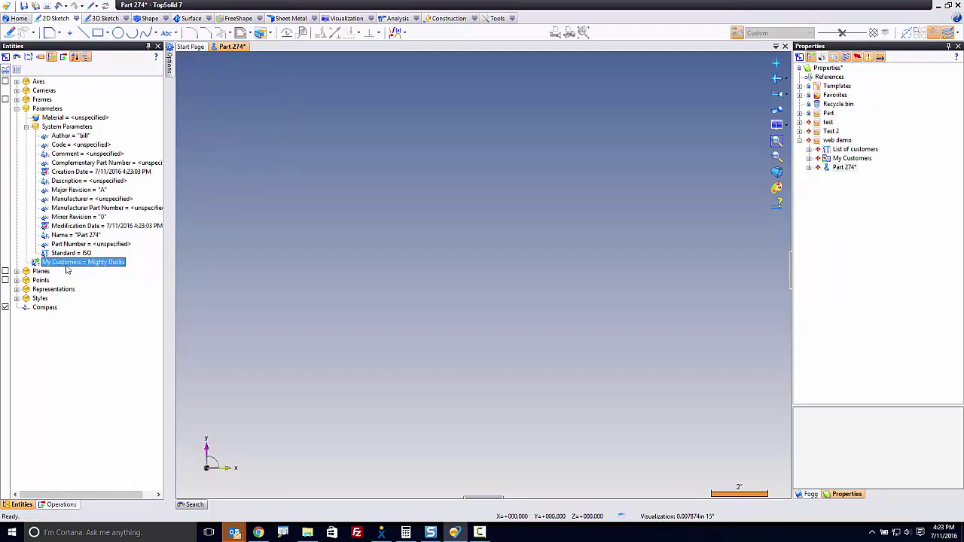